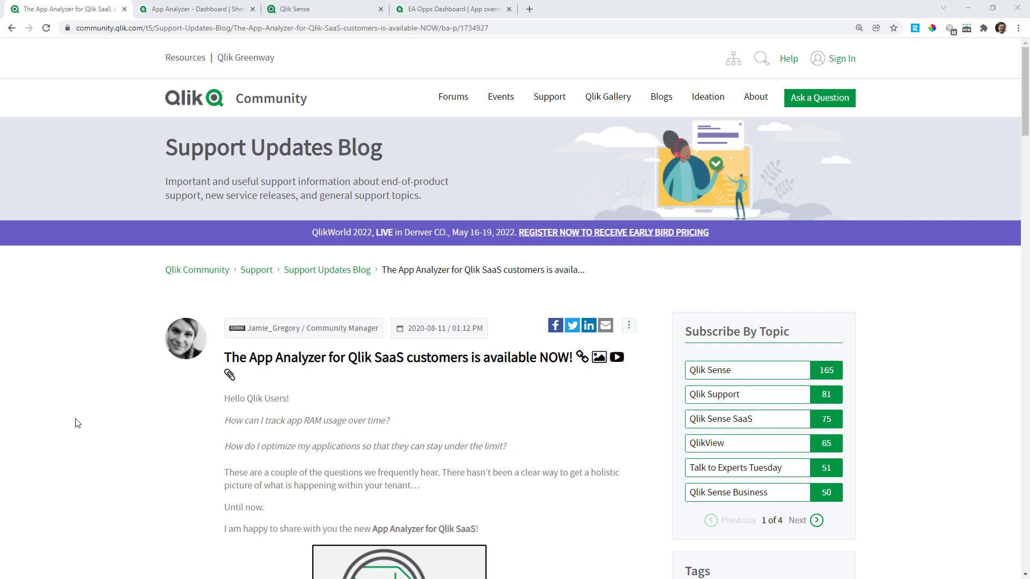
Scroll the App Analyzer blog post down to its insights list and dashboard image.
scroll(76, 422, down, 5)
scroll(123, 416, down, 3)
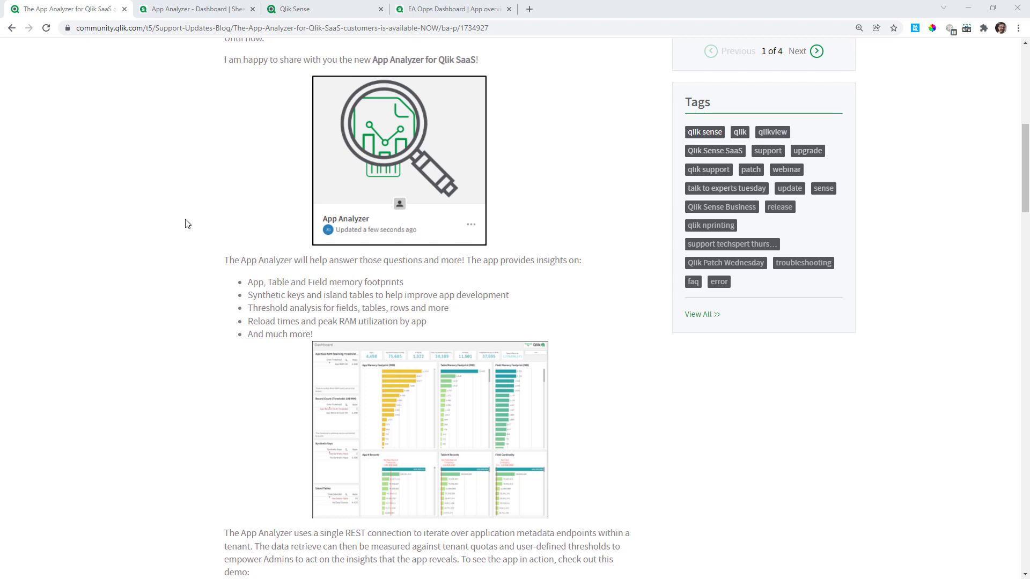
Switch to the App Analyzer Dashboard showing EA Opps Dashboard's 707 MB footprint and 463 fields.
click(214, 10)
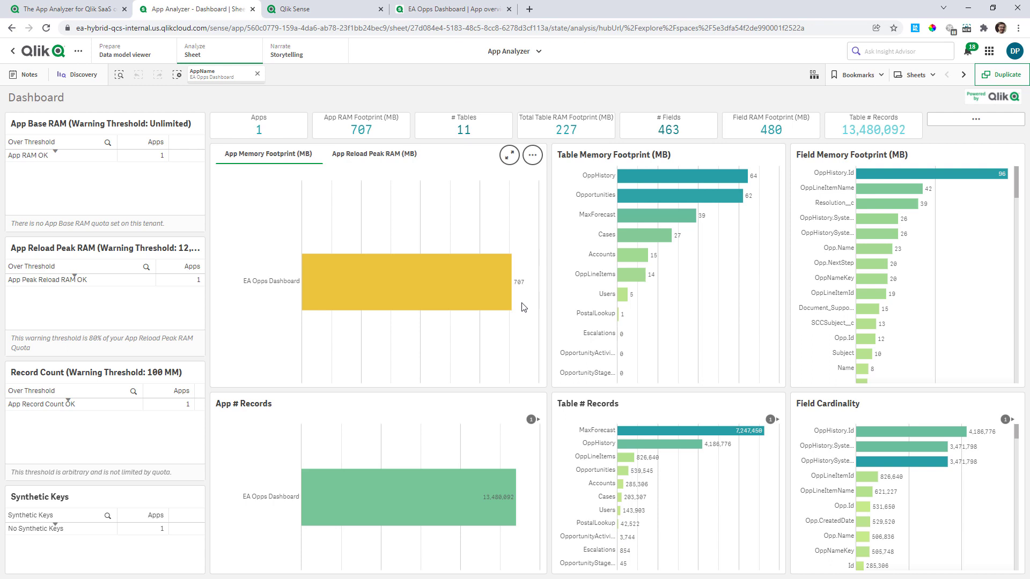
Copy the EA Opps Dashboard app ID from its URL and return to the Field Usage Automation.
click(343, 16)
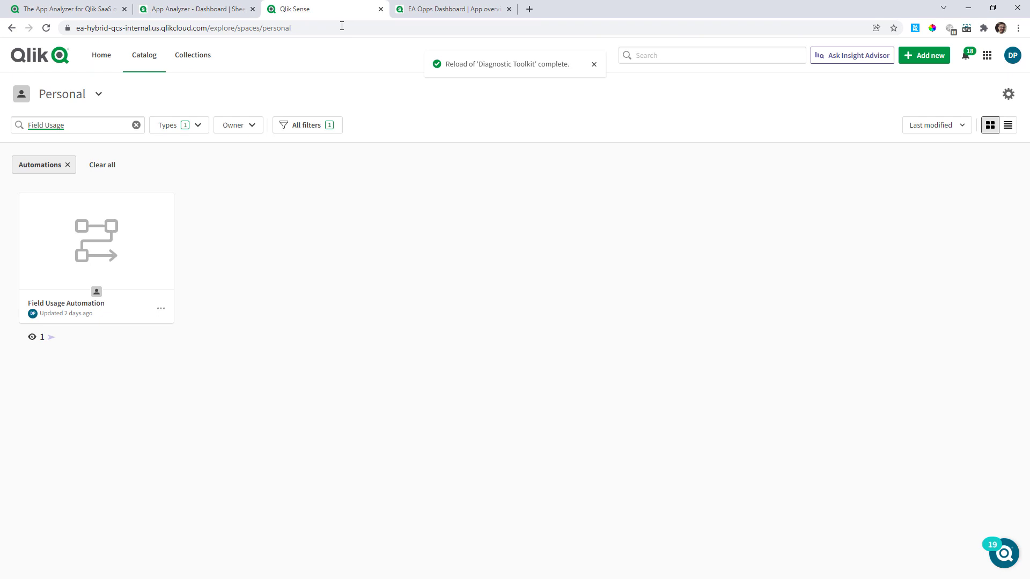
mouse_move(104, 249)
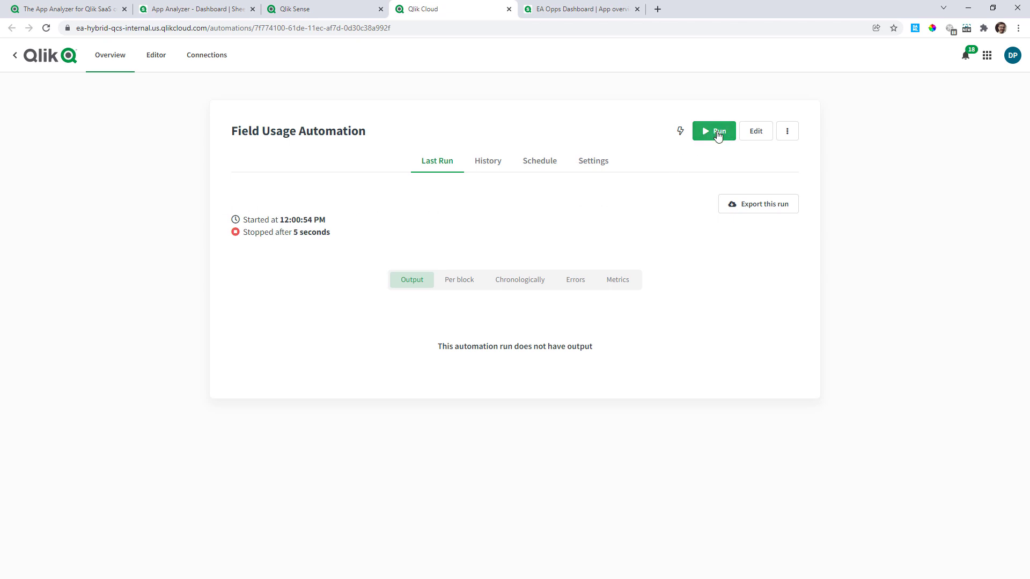
click(600, 15)
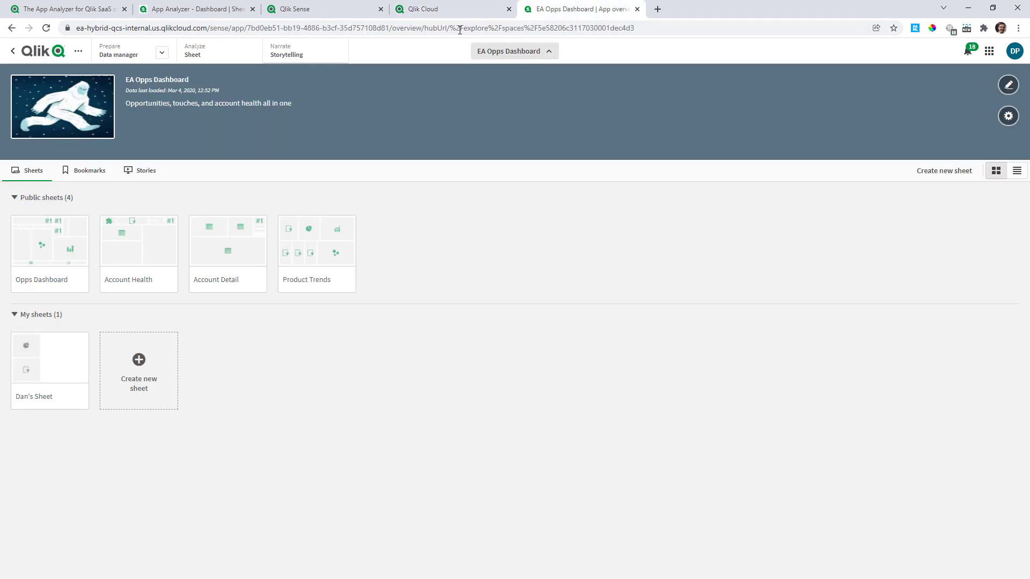
drag(247, 28, 391, 39)
key(ctrl+c)
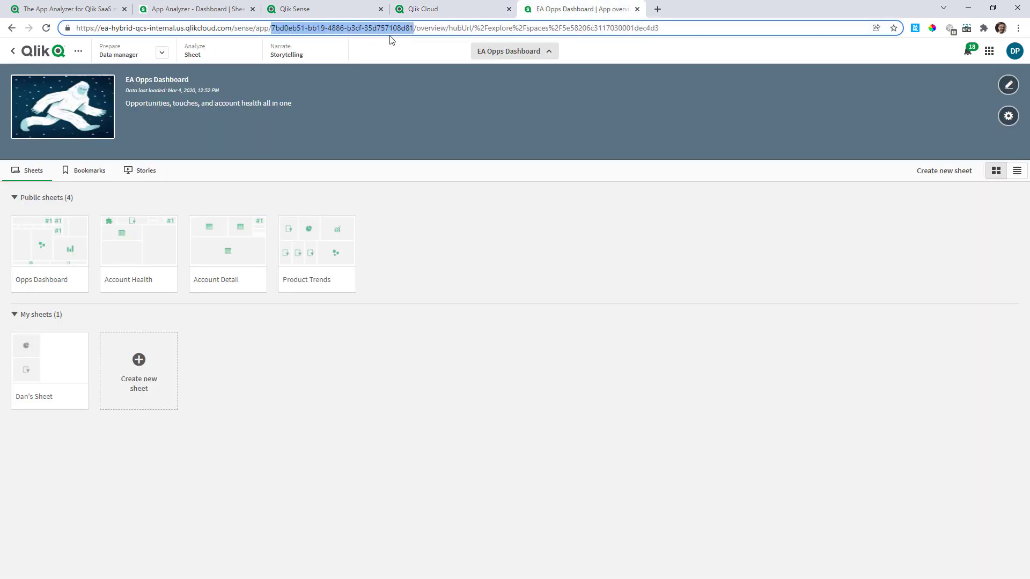
click(468, 10)
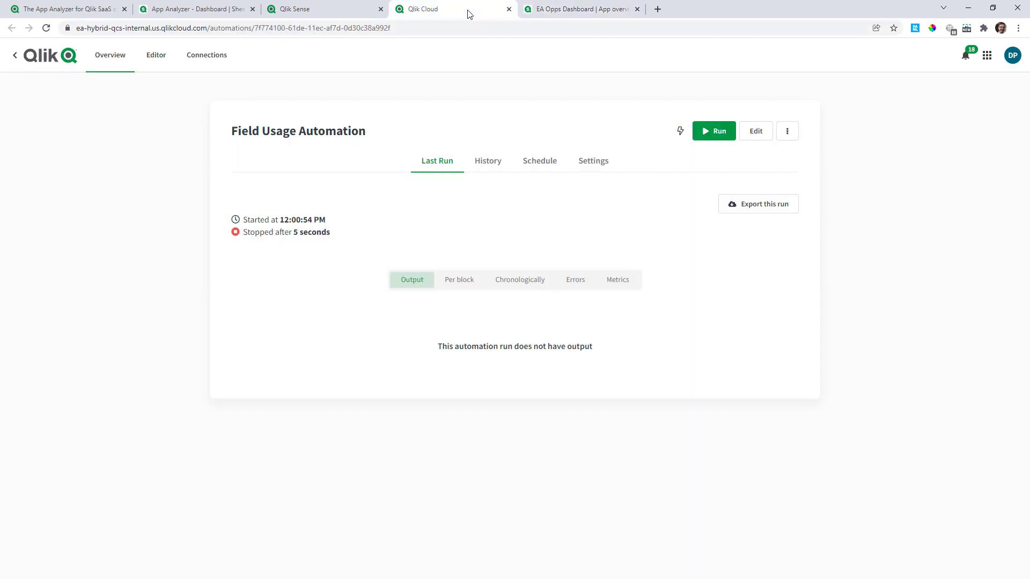
Start a new automation run and paste the EA Opps Dashboard app ID into AppId to Scan.
click(718, 133)
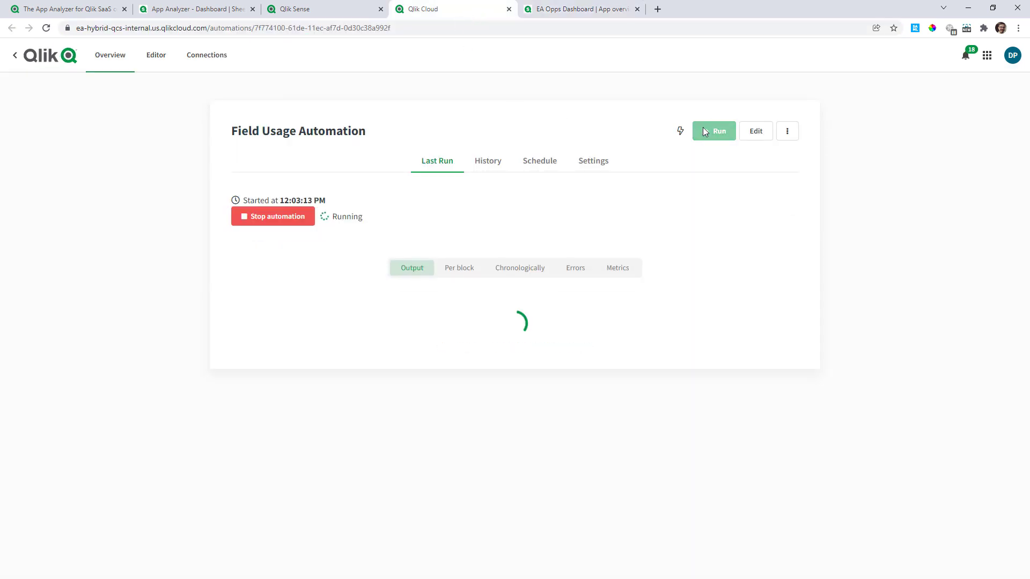
scroll(294, 192, down, 2)
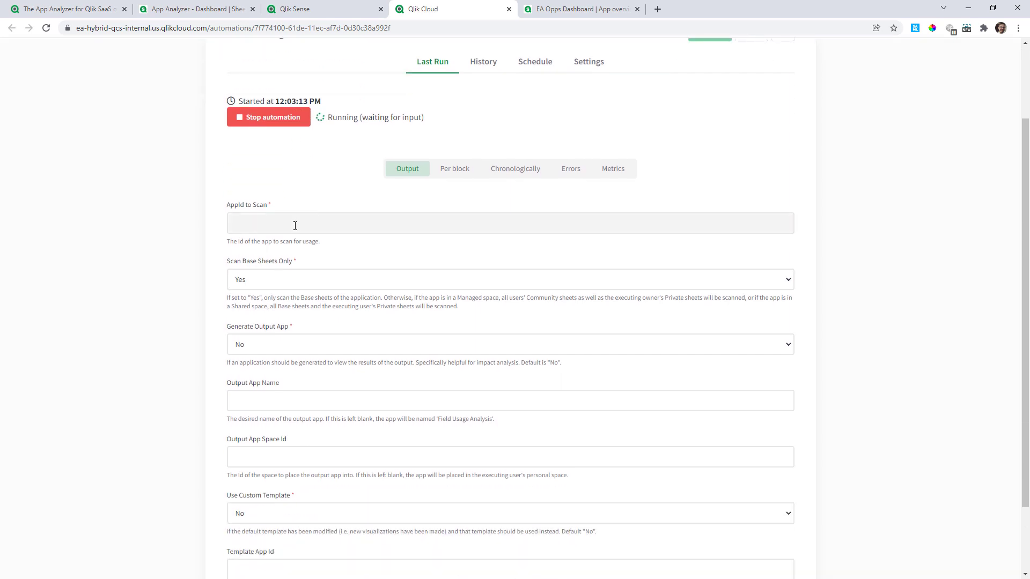
click(295, 225)
key(ctrl+v)
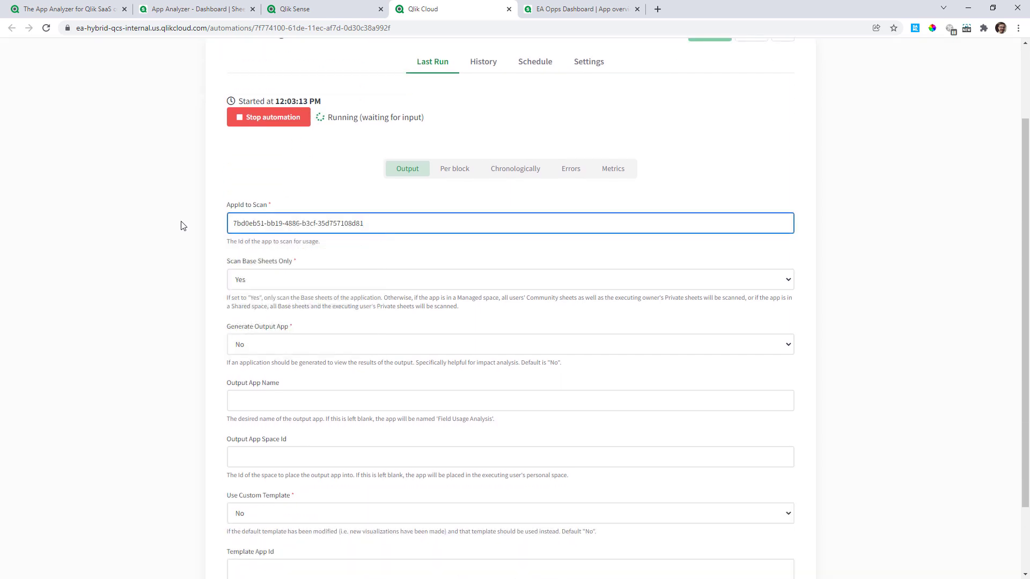
click(180, 223)
scroll(239, 241, down, 2)
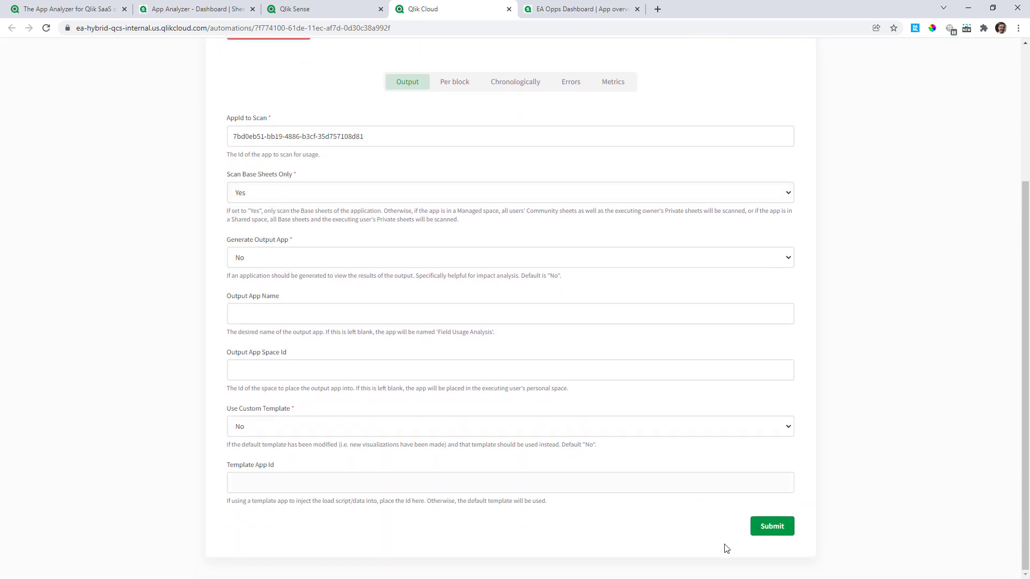
scroll(349, 319, up, 2)
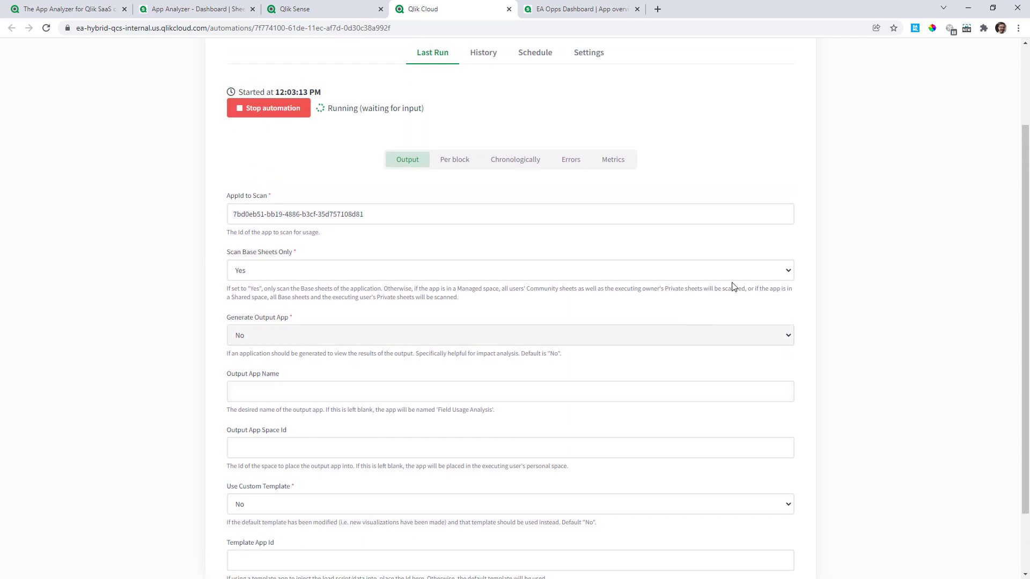
Set Generate Output App to Yes and name the output app 'Demo Usage'.
click(260, 338)
click(264, 358)
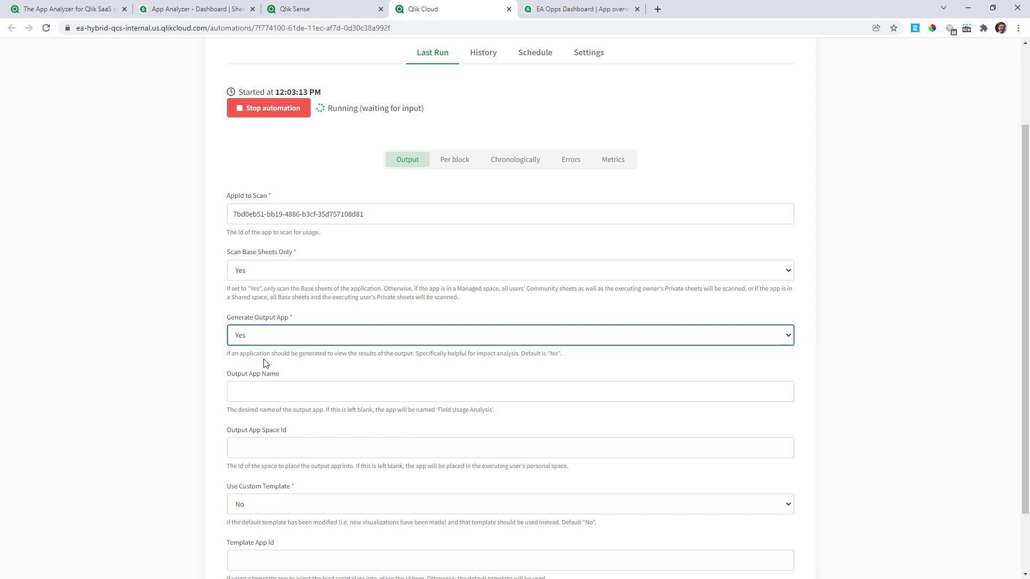
click(275, 392)
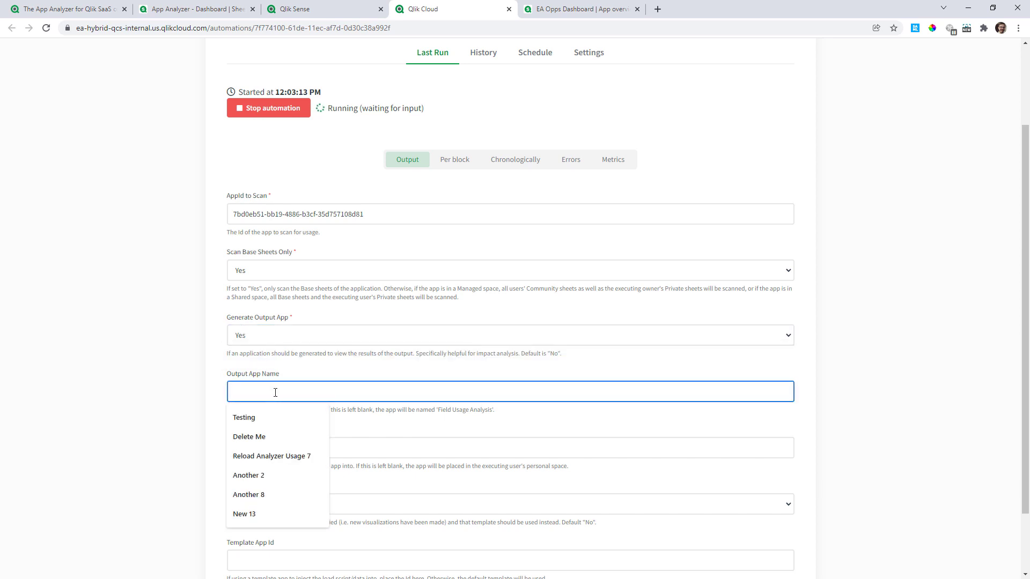
text(Demo)
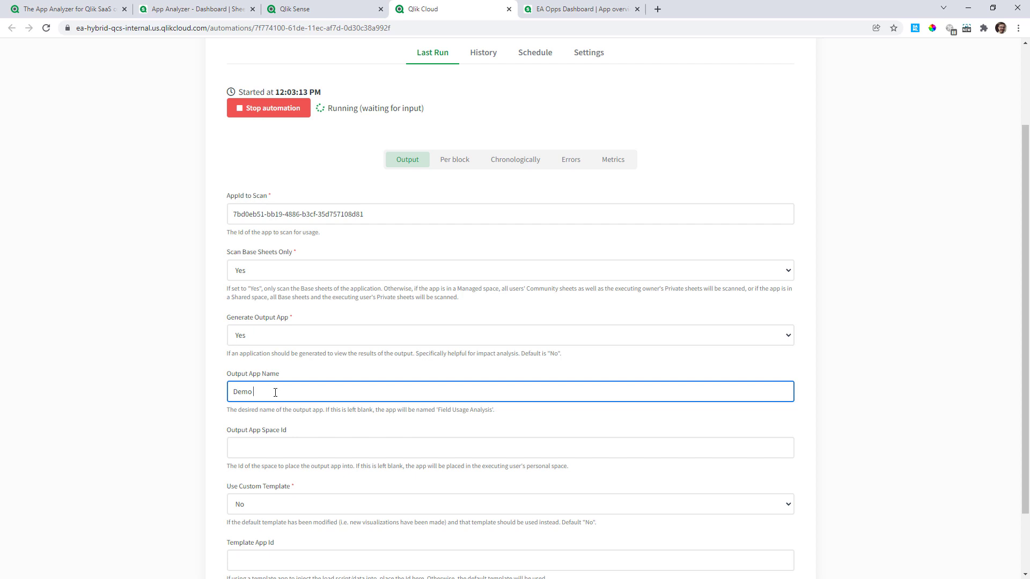
text( Usage)
scroll(275, 389, down, 1)
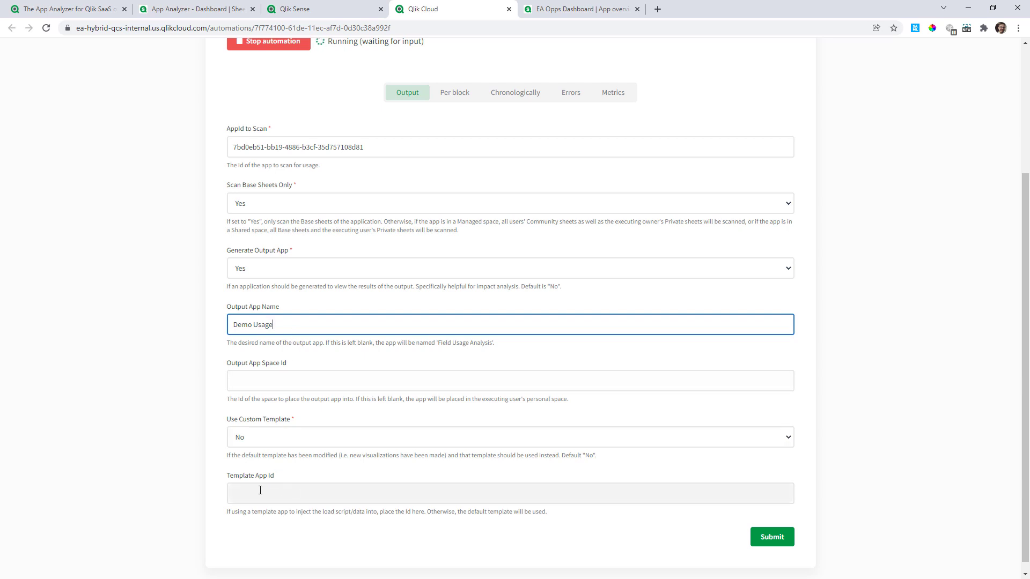
click(215, 383)
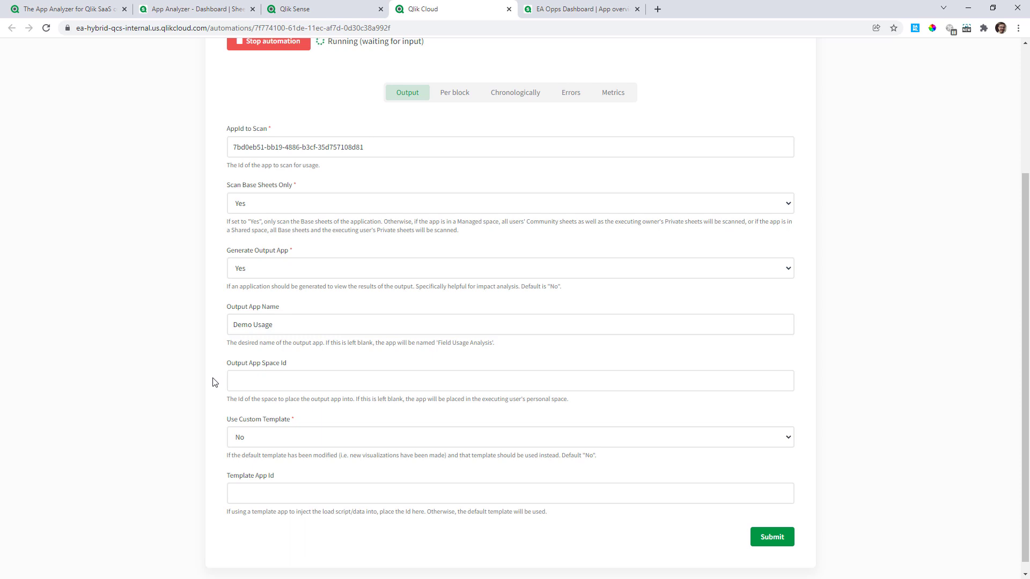
Submit the run inputs and let the 8-minute run report 396 unused non-key fields.
click(784, 542)
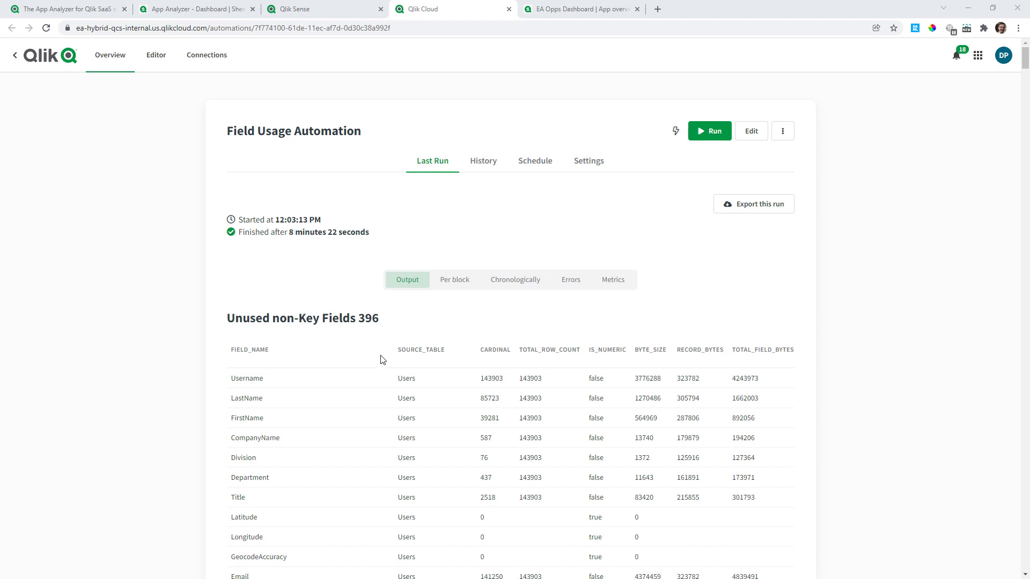
Scroll the run output to the 66.71% RAM savings (706.76 MB to 235.27 MB) and Drop Fields statement.
scroll(449, 288, down, 3)
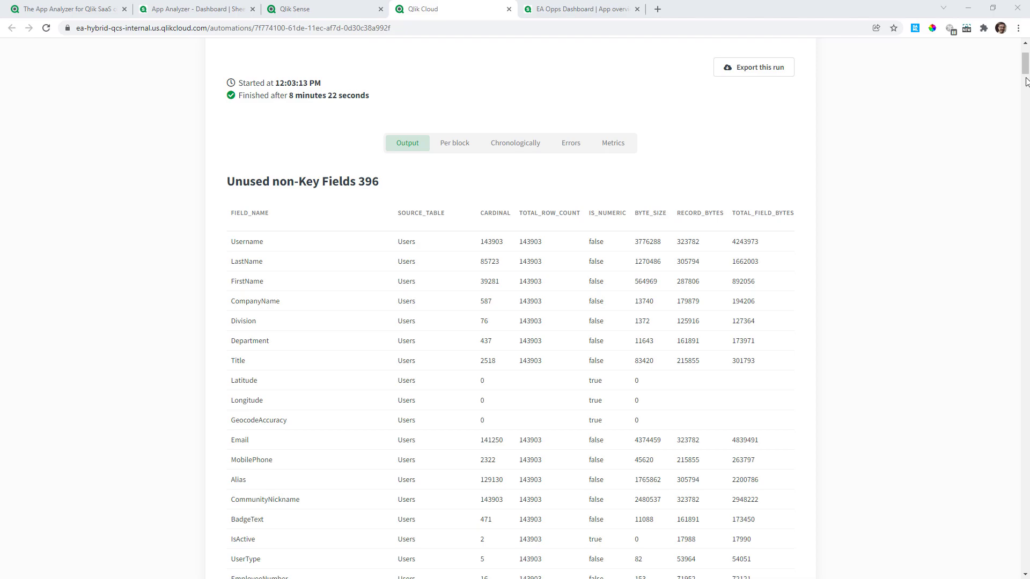
drag(1026, 81, 993, 388)
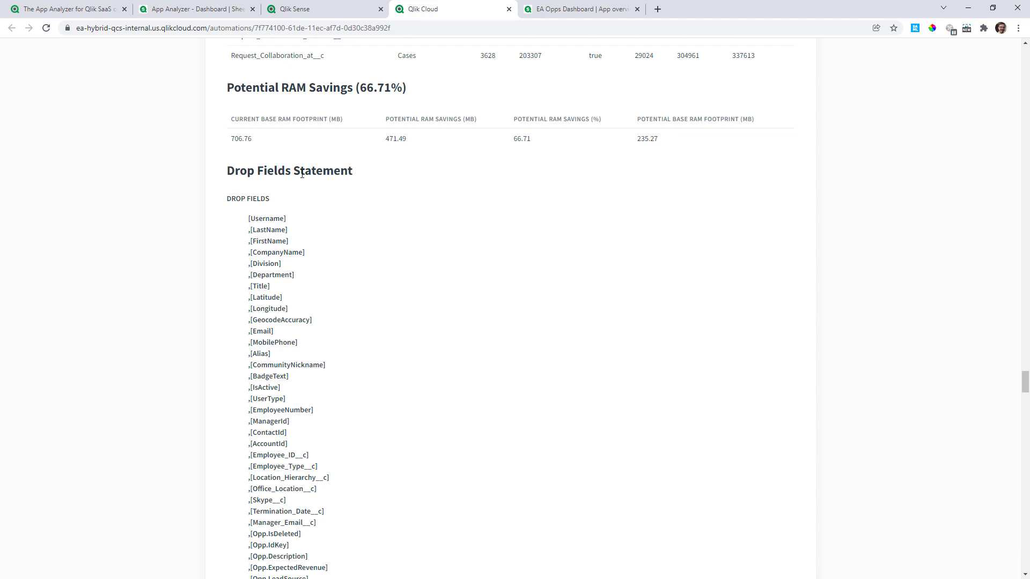
Review the DROP FIELDS list down to the Full Scan Result Log Table, then go back to the Personal space catalog.
scroll(234, 193, down, 1)
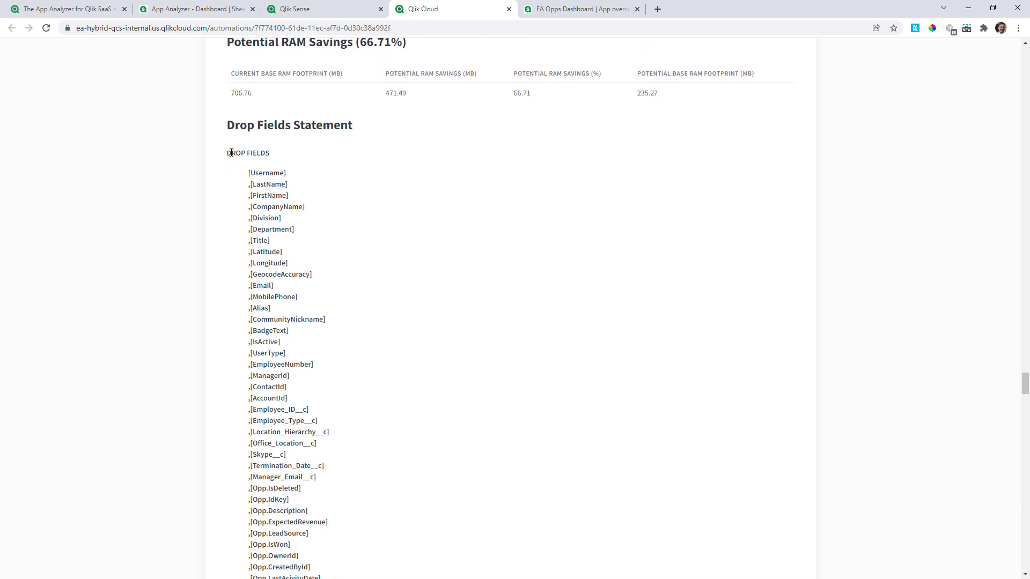
scroll(285, 252, down, 20)
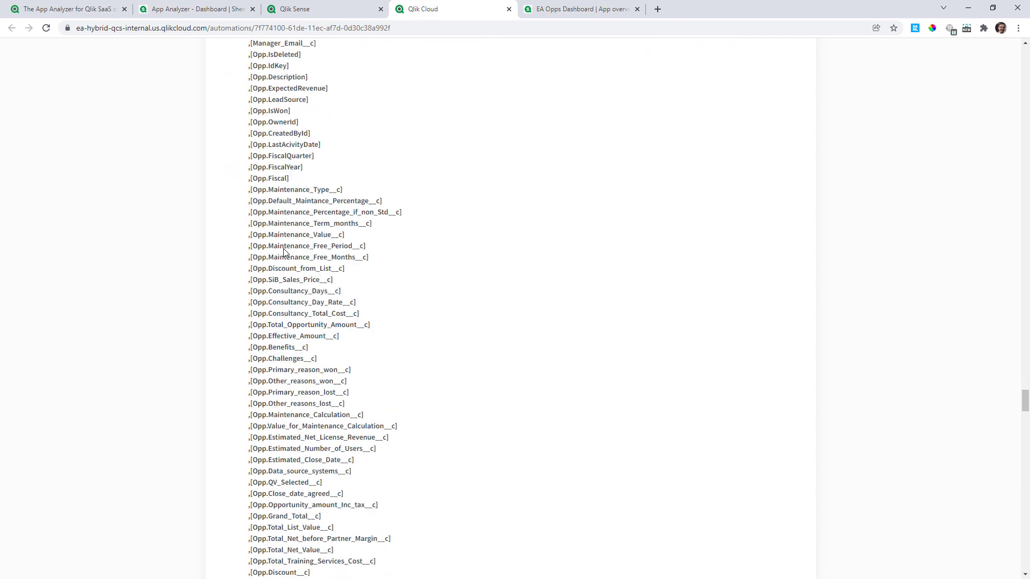
scroll(284, 252, down, 20)
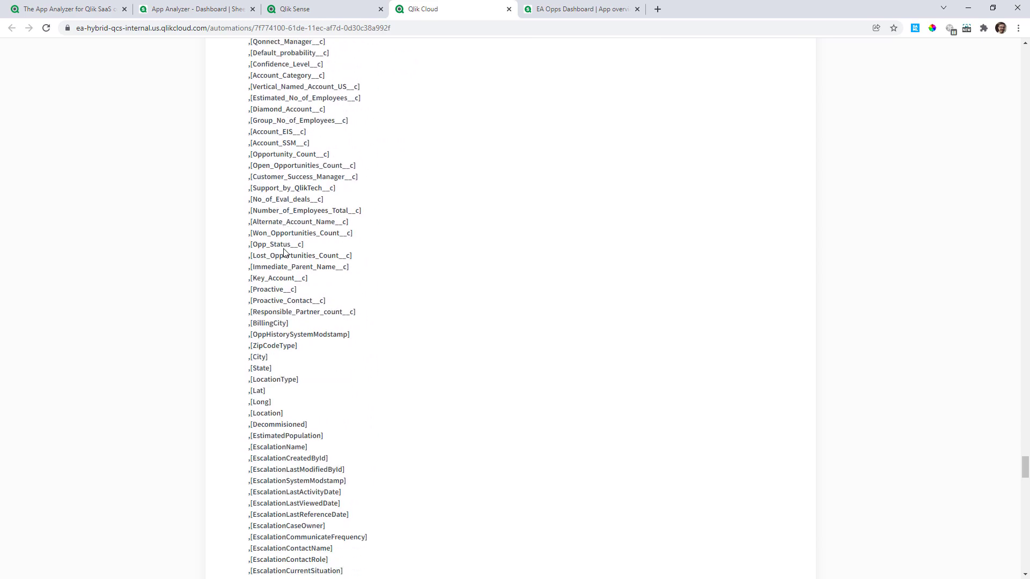
scroll(284, 252, down, 20)
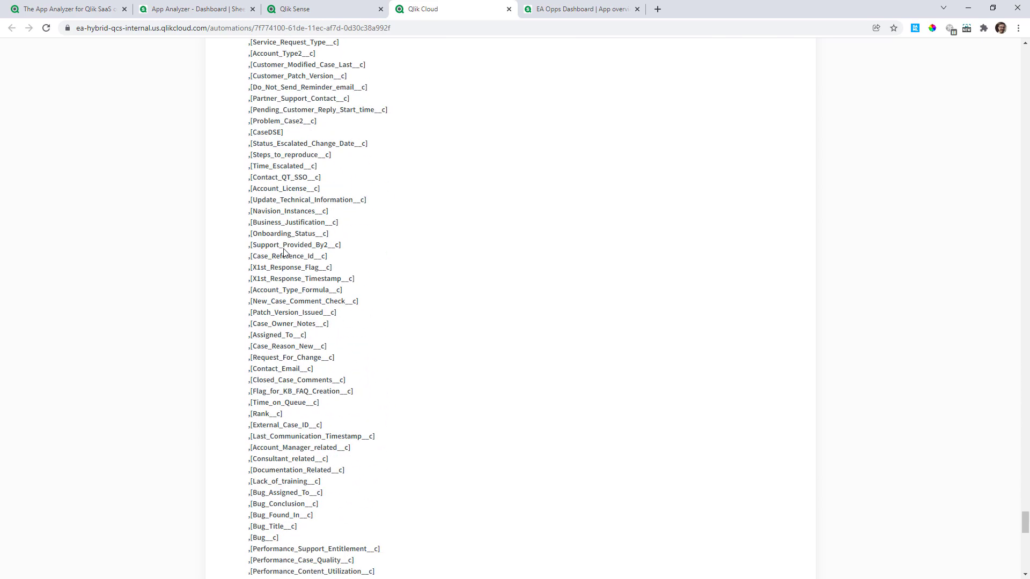
scroll(285, 252, down, 4)
scroll(284, 252, up, 2)
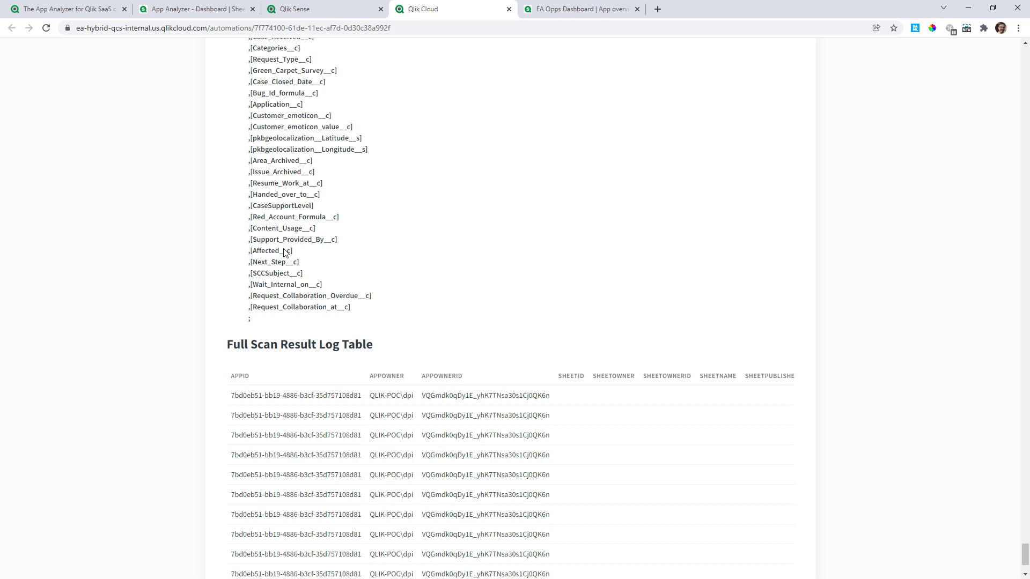
scroll(298, 296, down, 2)
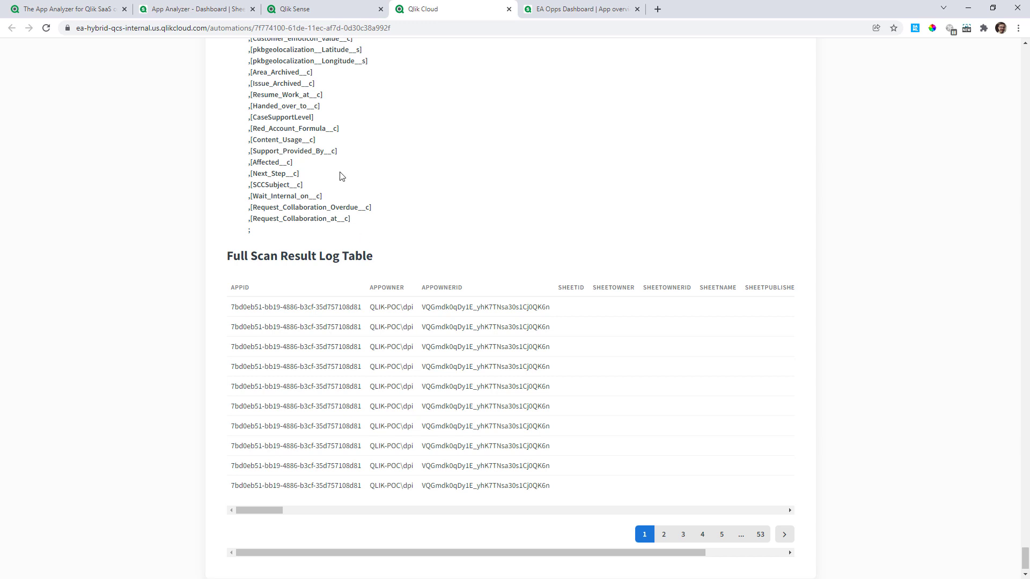
click(326, 16)
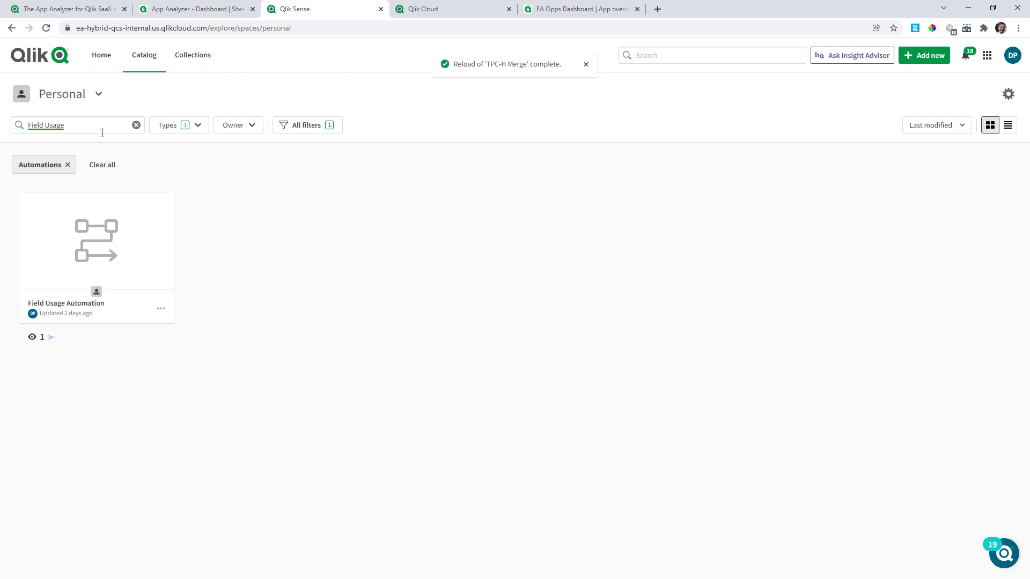
Search the catalog for 'Demo Usage' without the Automations filter and open the Demo Usage app.
click(65, 125)
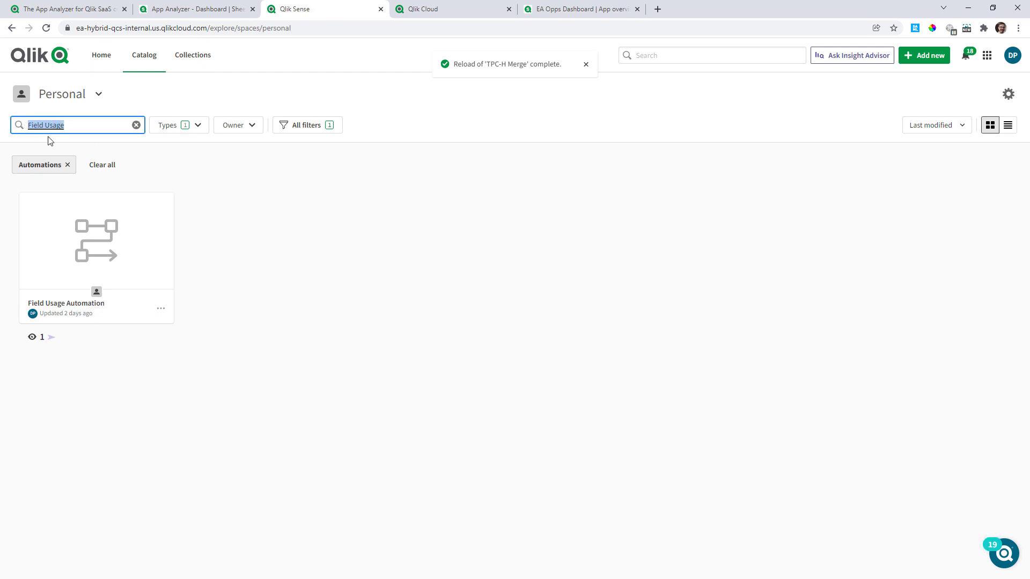
text(Usage Demo)
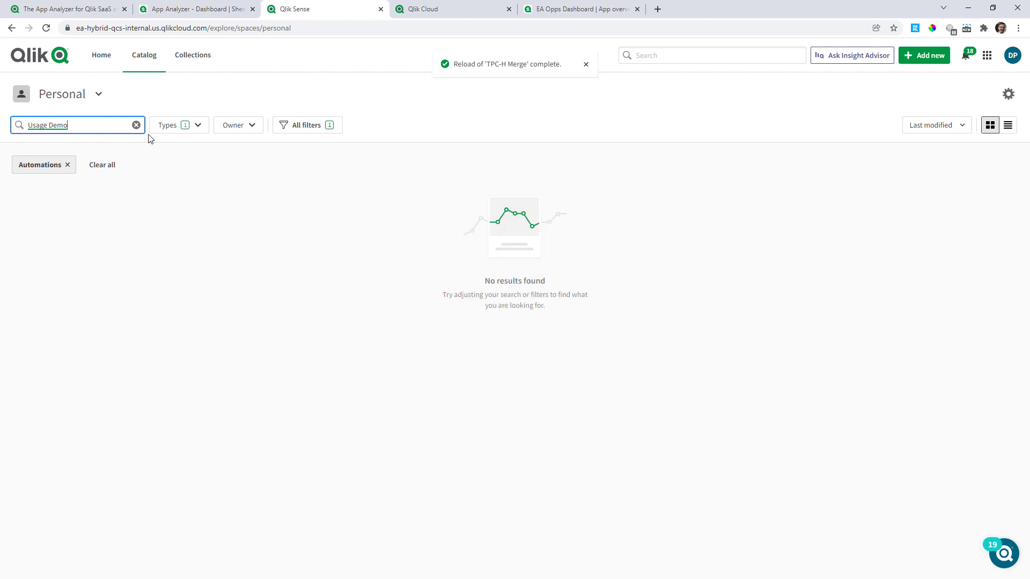
click(68, 166)
click(68, 165)
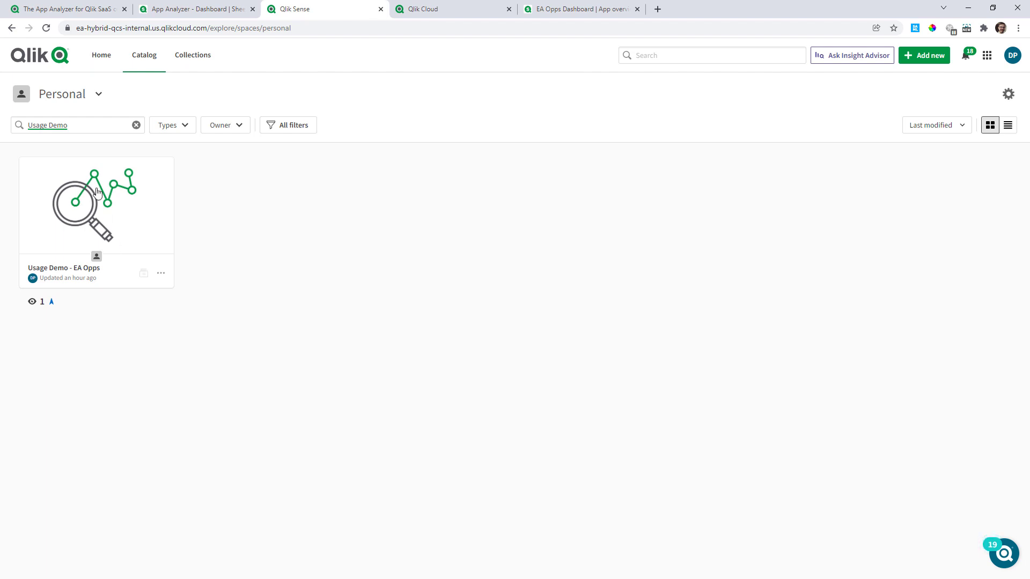
drag(83, 124, 24, 129)
text(Demo Usage)
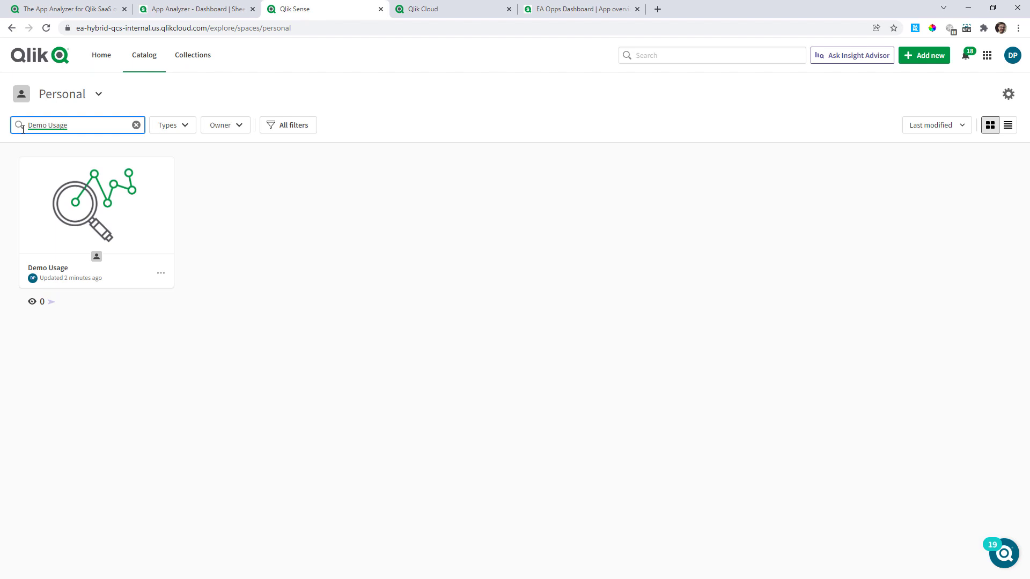
mouse_move(120, 276)
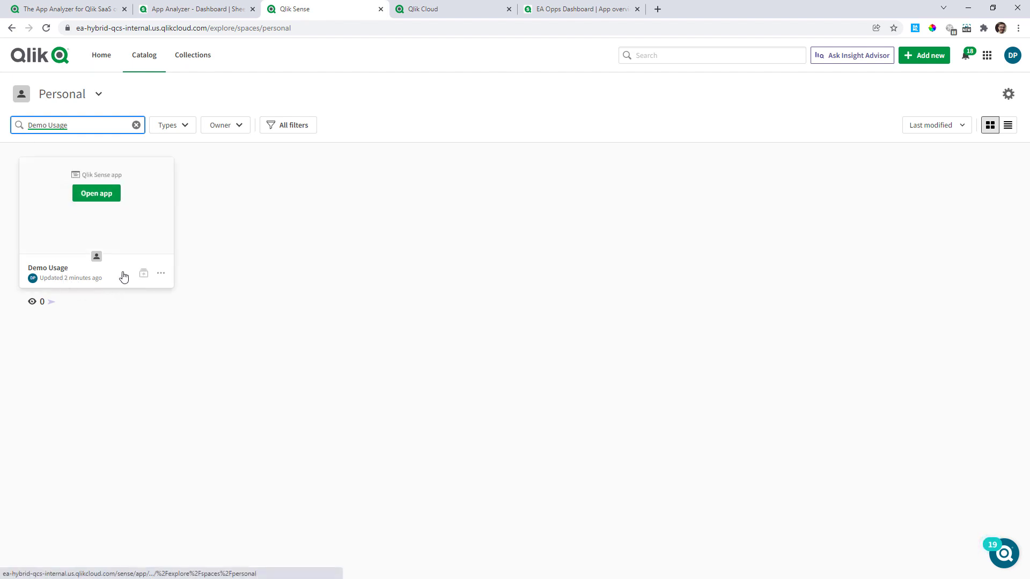
click(103, 194)
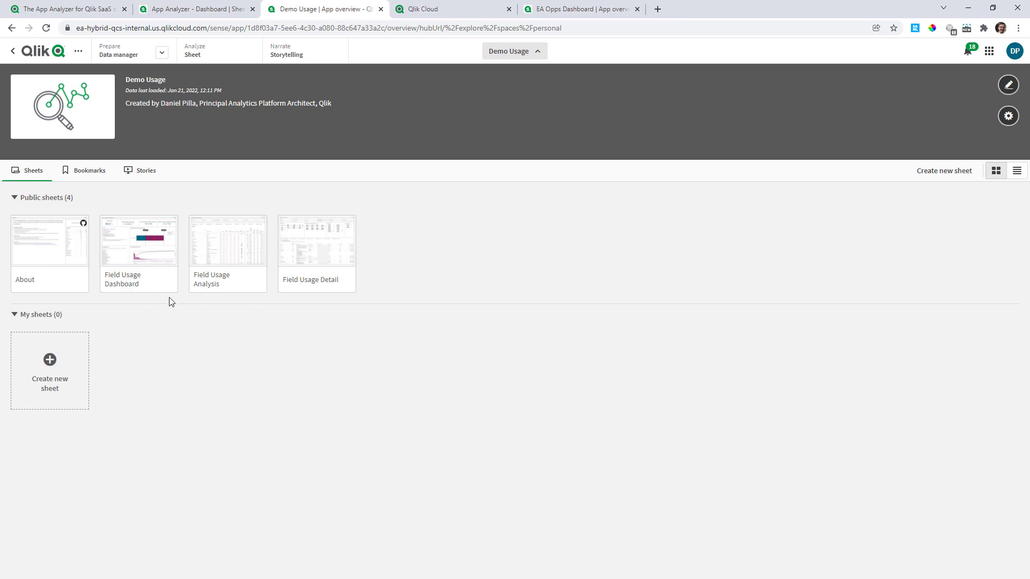
Open the Field Usage Dashboard sheet, inspect its charts, and select a range of Pareto chart fields.
click(138, 250)
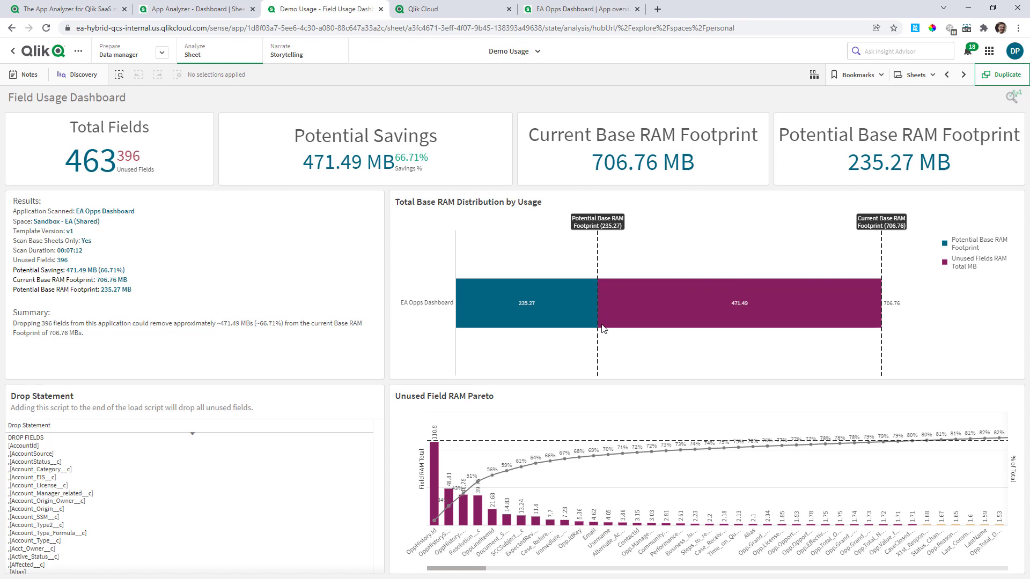
mouse_move(602, 329)
mouse_move(57, 480)
mouse_move(438, 498)
drag(579, 537, 427, 535)
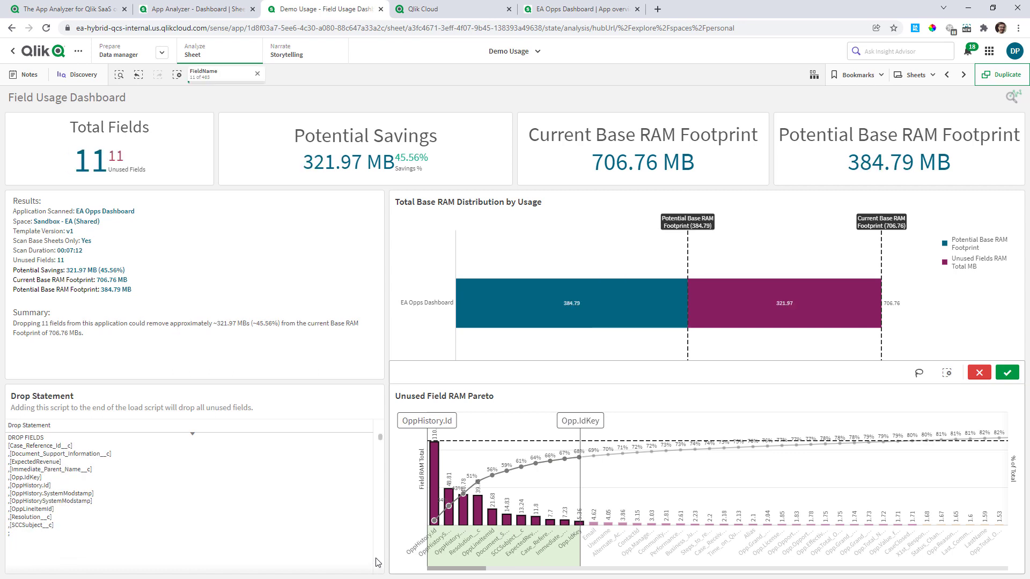
mouse_move(421, 350)
Clear the Pareto selection and filter the Field Usage Analysis sheet to CaseCreatedDate.
click(981, 373)
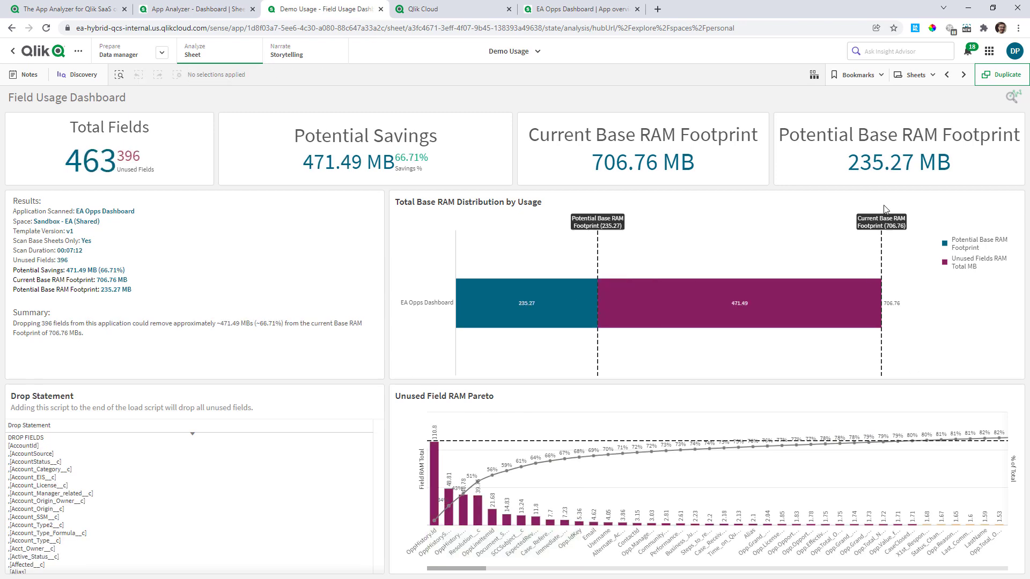
click(964, 75)
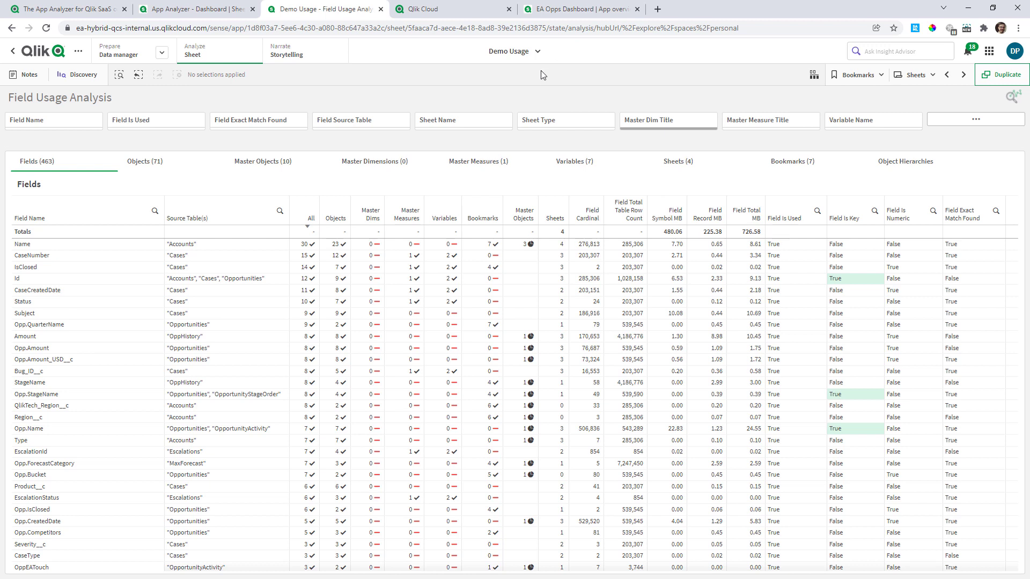
click(77, 291)
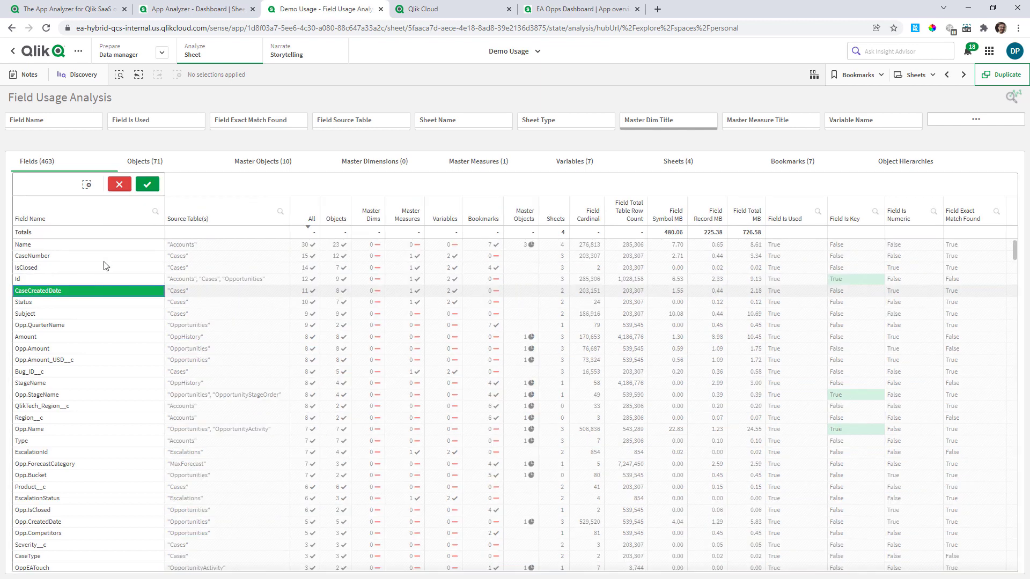
click(147, 186)
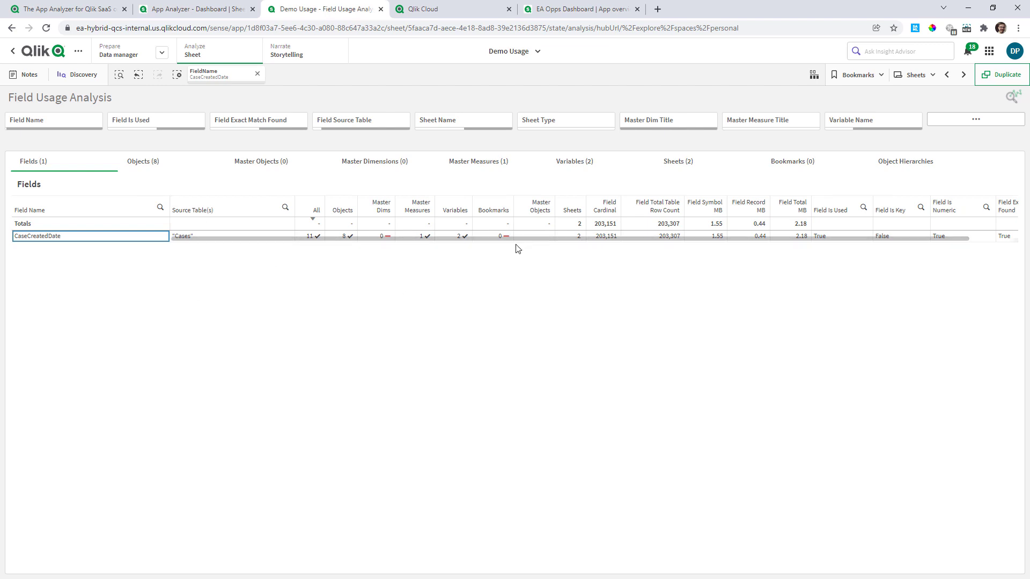
List the 8 objects and the Health Score master measure that use CaseCreatedDate.
click(154, 169)
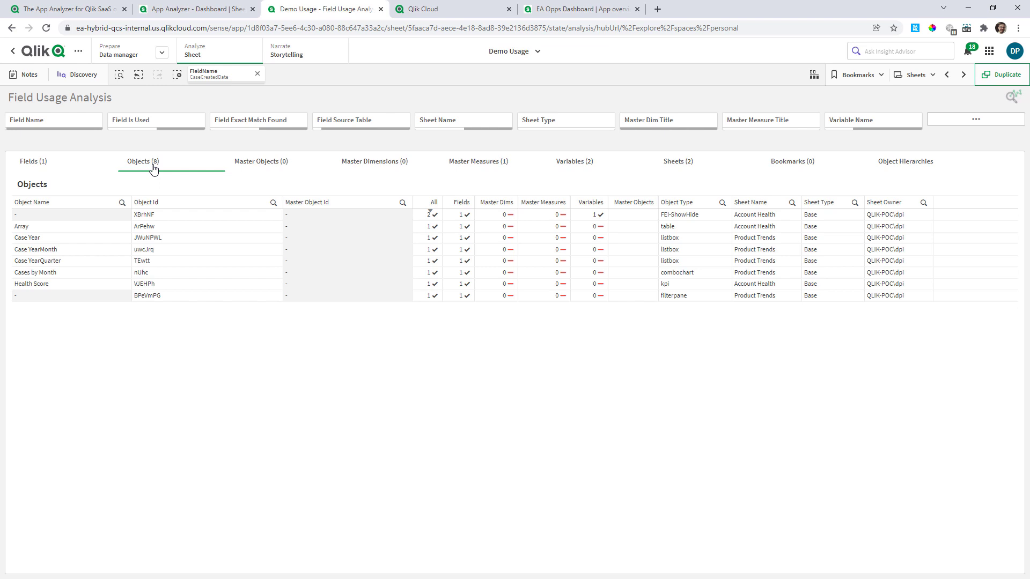
click(164, 165)
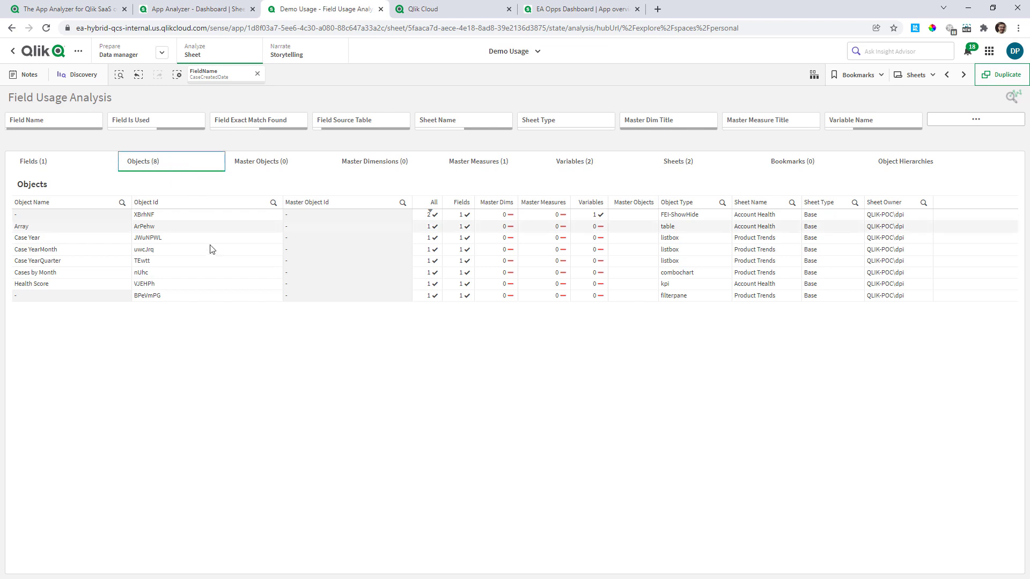
click(489, 162)
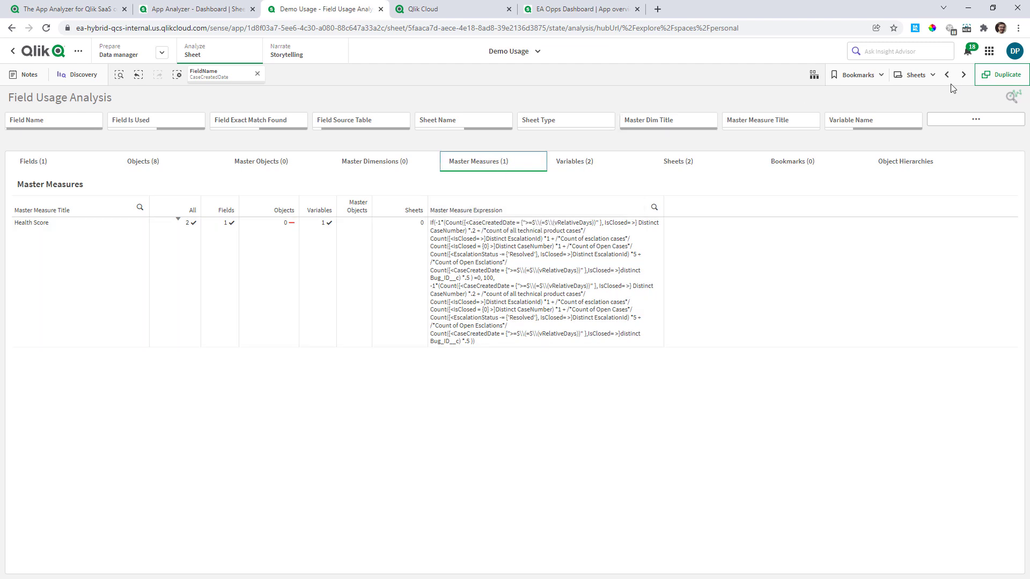
Advance to the Field Usage Detail sheet showing where CaseCreatedDate is used in Array measures and Health Score KPI.
click(963, 74)
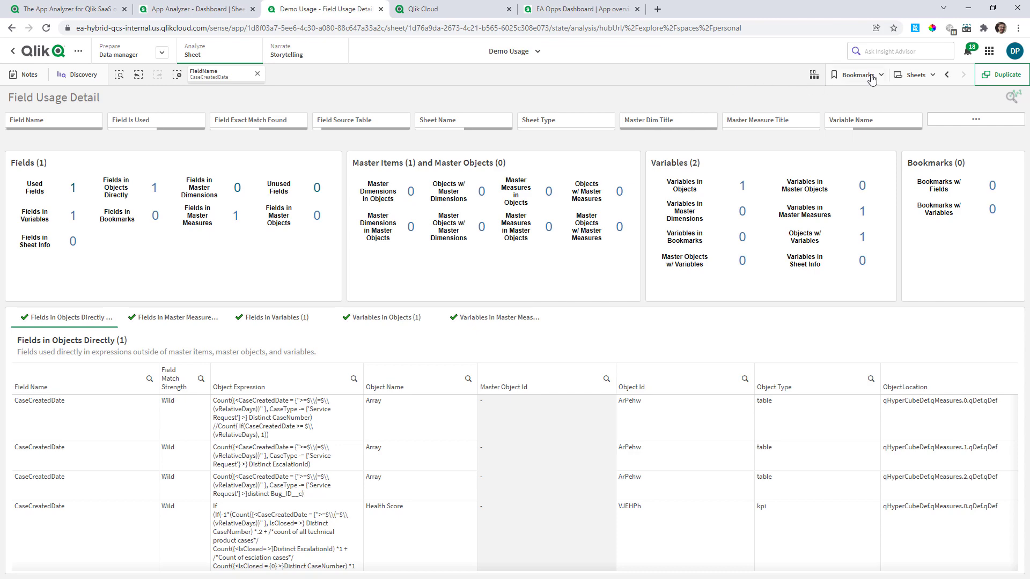
Return to the Field Usage Analysis sheet and clear the CaseCreatedDate selection.
click(908, 77)
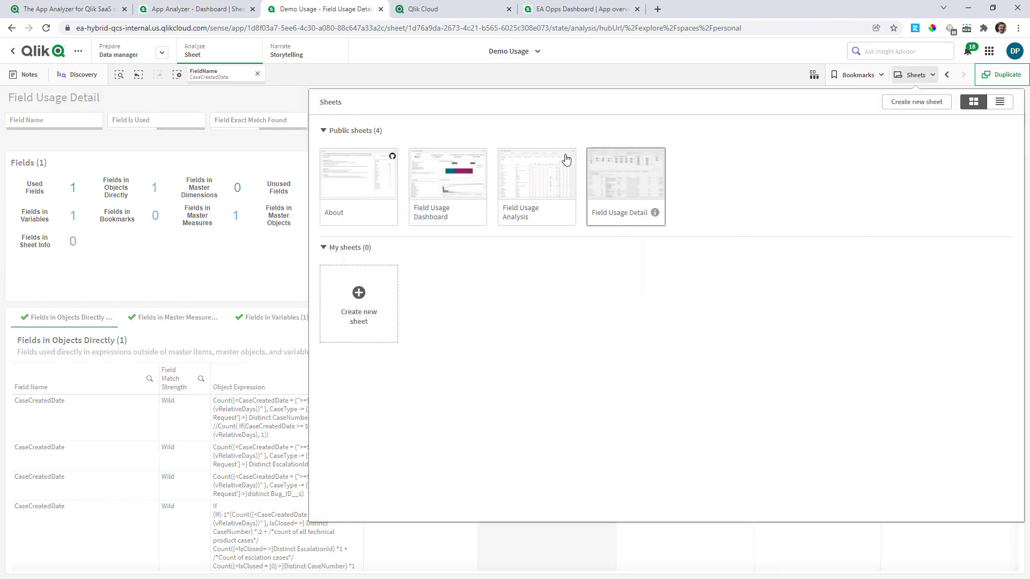
click(546, 169)
click(177, 76)
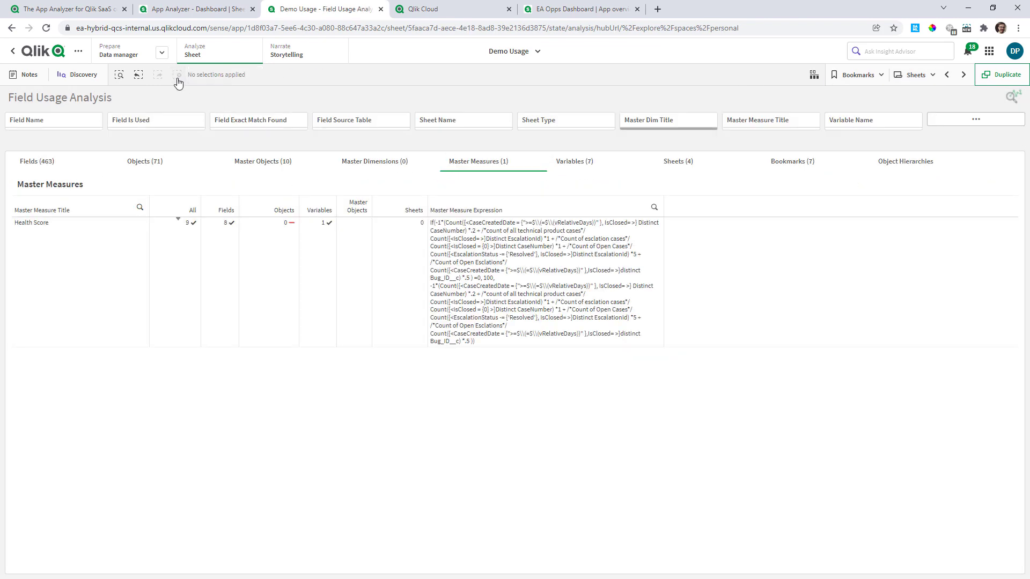
List all fields sorted by Field Total MB descending, filtered to Field Is Used = True.
click(55, 165)
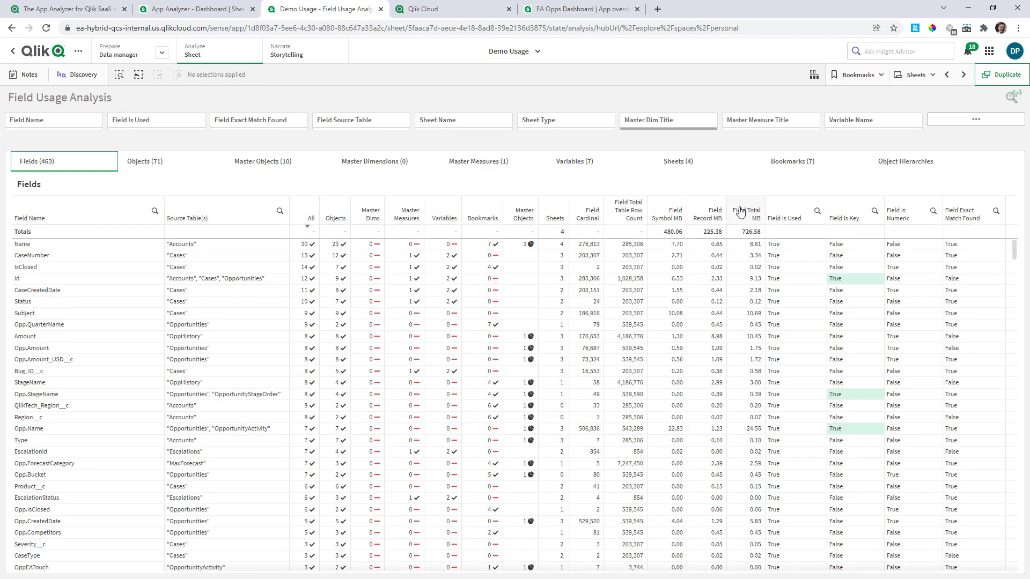
click(749, 215)
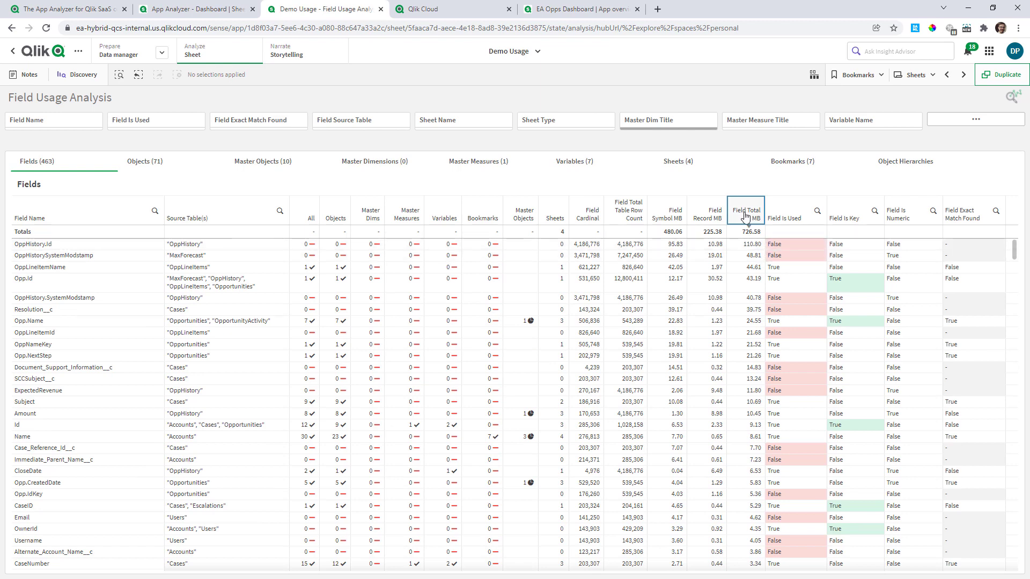
click(789, 266)
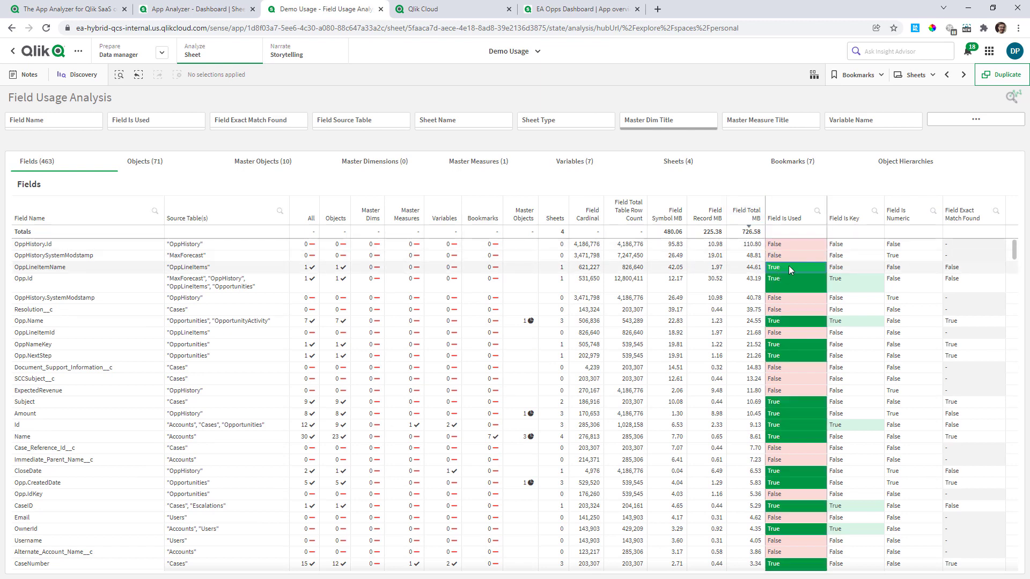
click(809, 184)
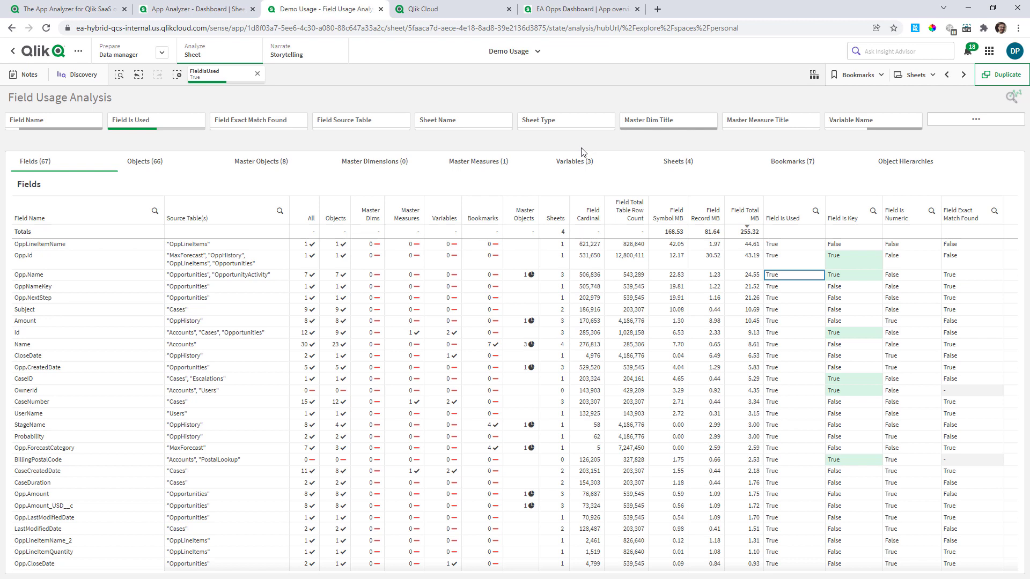
Clear the Field Is Used filter and review the Field Usage Automation run output.
click(177, 75)
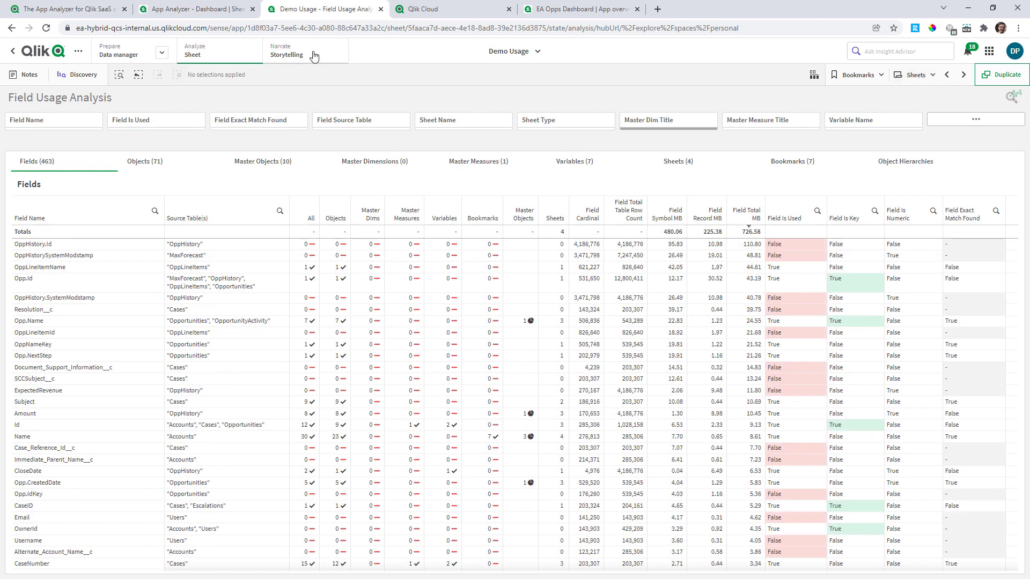
click(434, 18)
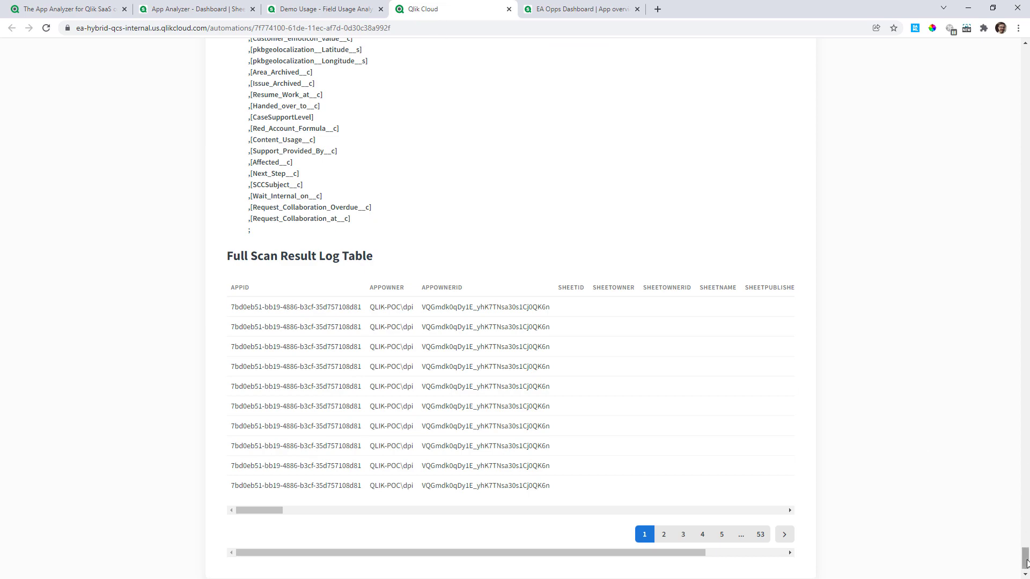
scroll(1028, 256, up, 10)
scroll(1027, 256, up, 15)
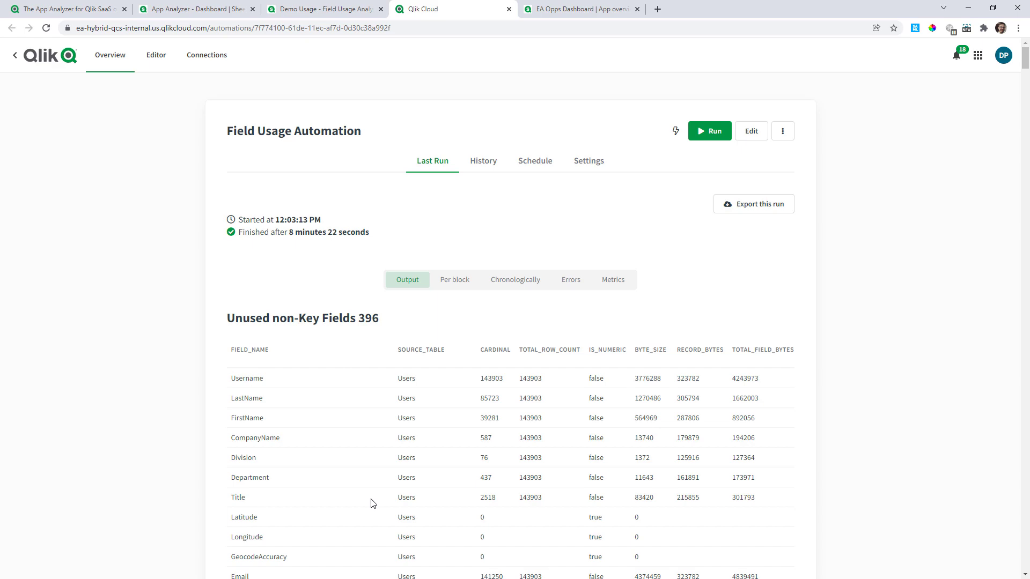
Back in the Demo Usage app, revisit the Field Usage Dashboard, then the Field Usage Analysis sheet.
click(349, 13)
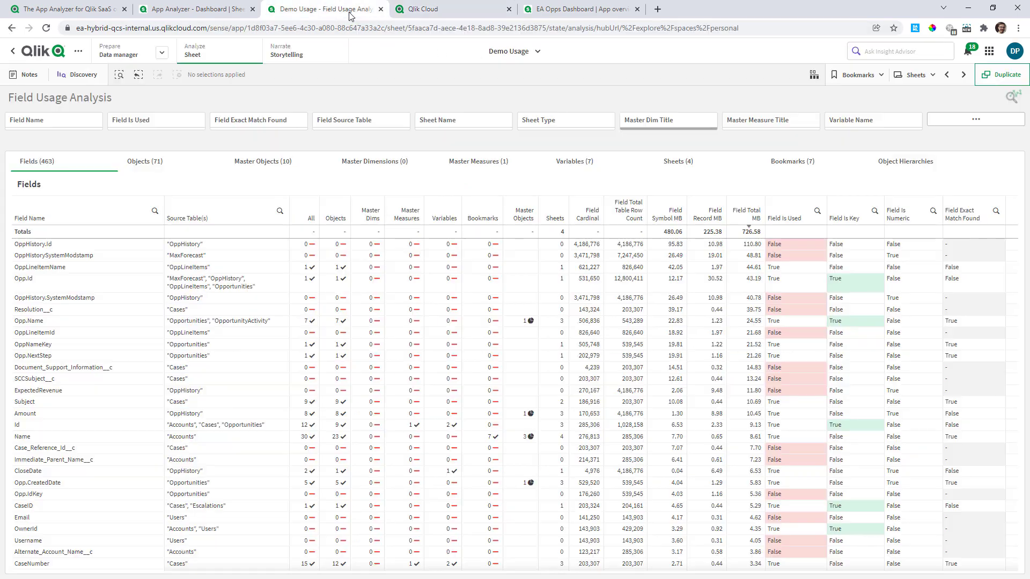
click(947, 75)
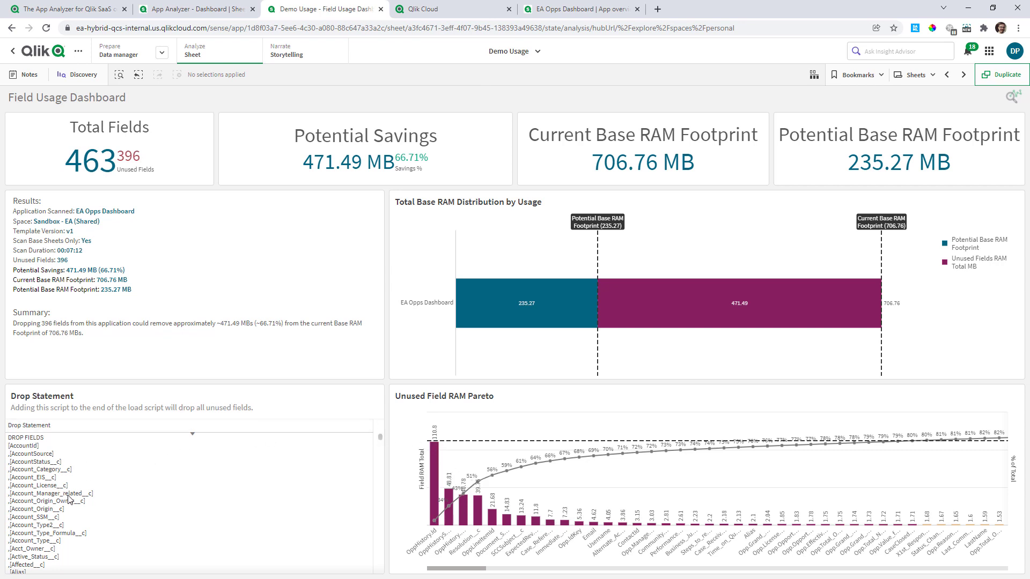
mouse_move(68, 499)
click(961, 76)
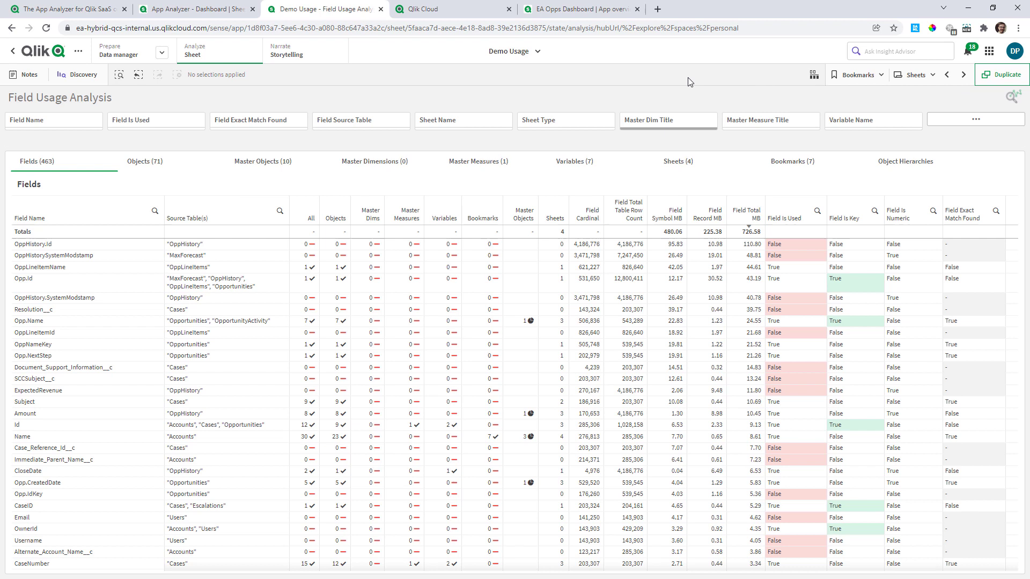